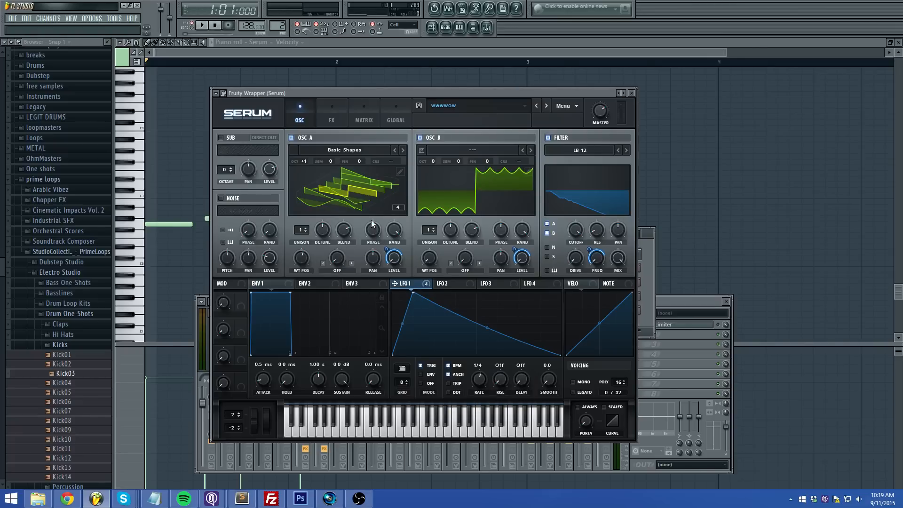
Play the bass pattern and reposition the Serum window over the piano roll
drag(310, 93, 469, 84)
key(space)
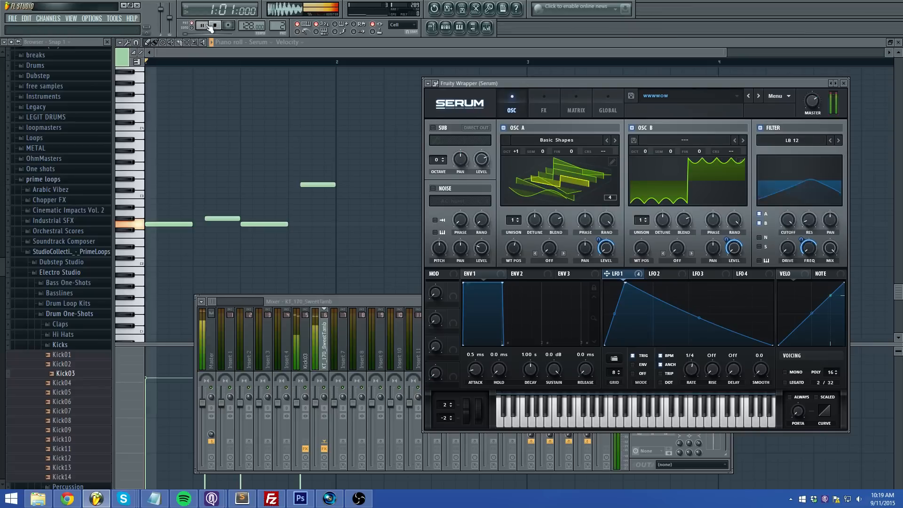
drag(568, 81, 413, 81)
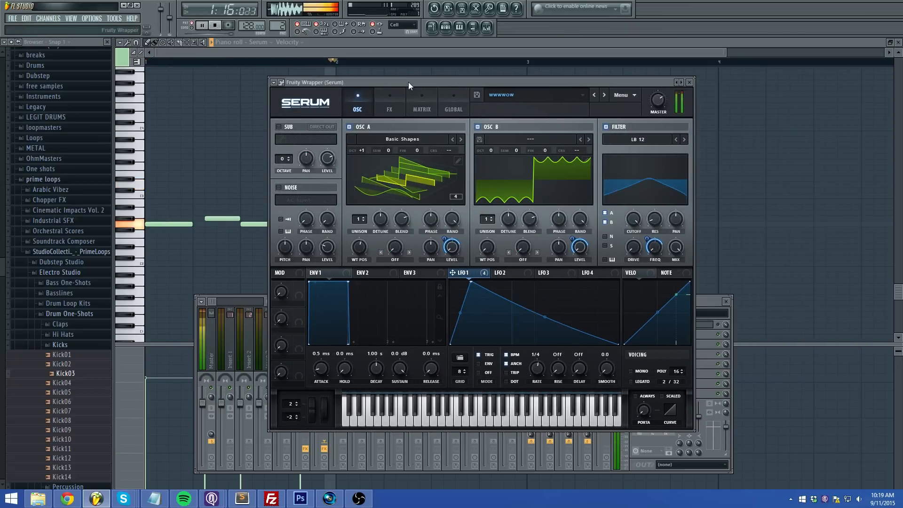
Try LFO 1's rate at 1/8, return it to 1/4, and stop playback
drag(535, 369, 540, 365)
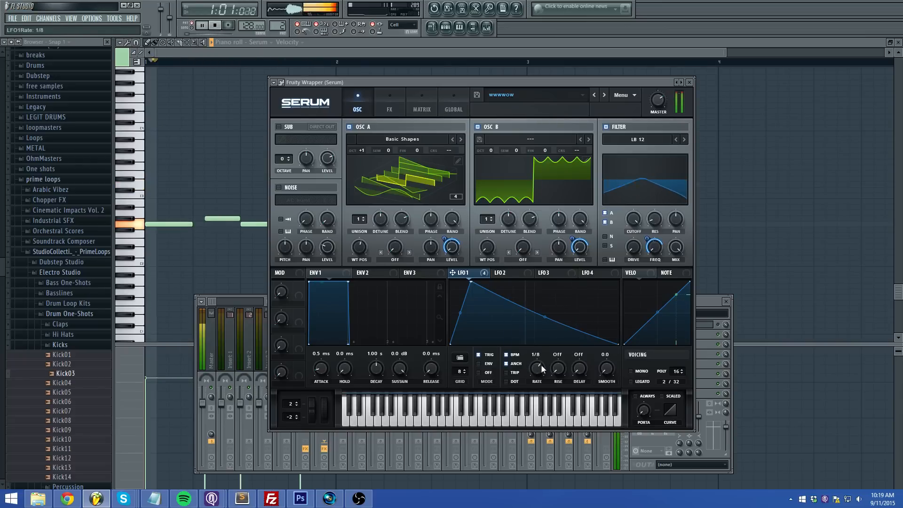
drag(542, 365, 543, 377)
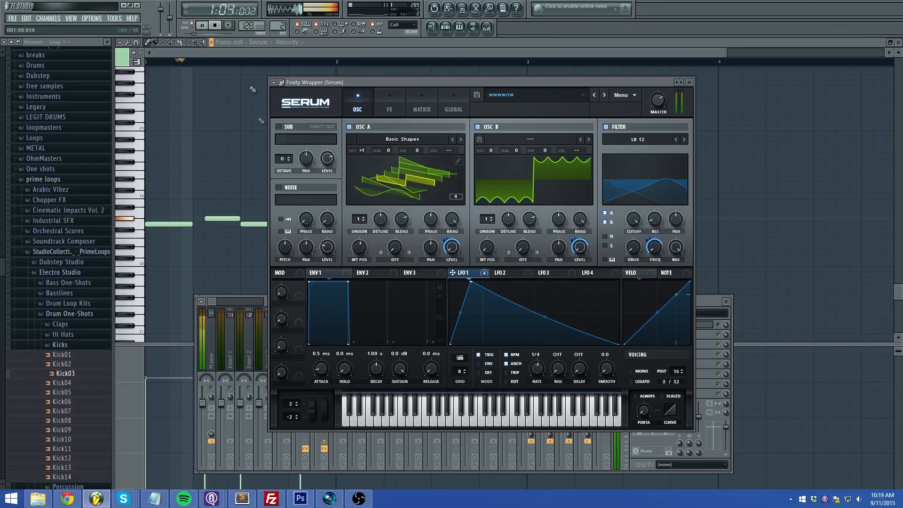
click(217, 26)
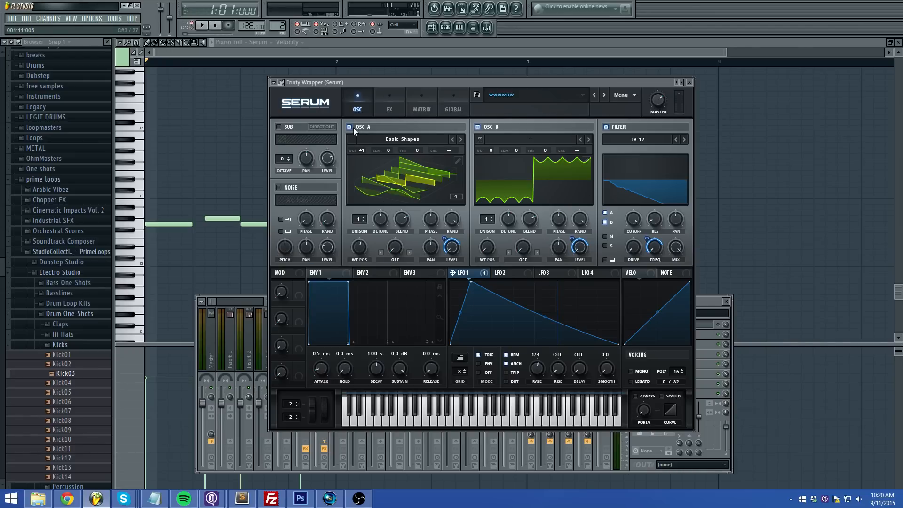
Load the Basic Shapes wavetable into oscillator A and set its wavetable position to 4
click(399, 137)
mouse_move(471, 171)
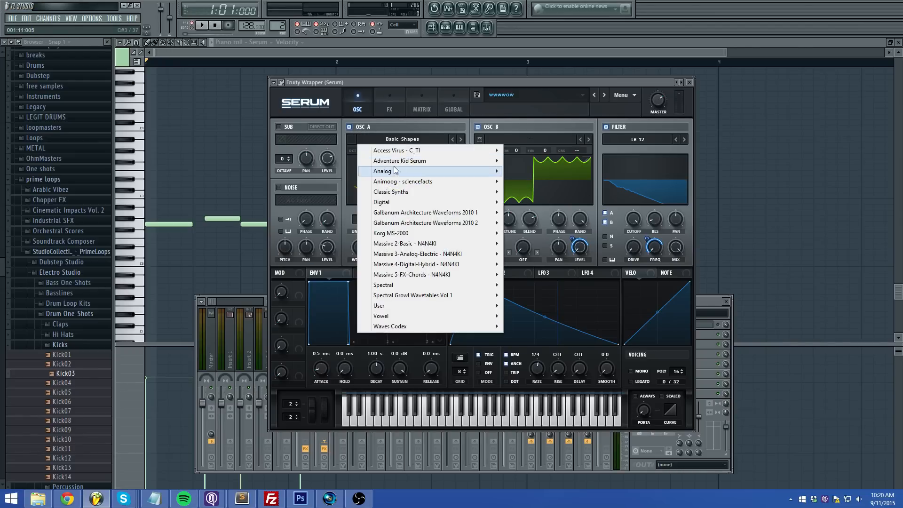
click(526, 215)
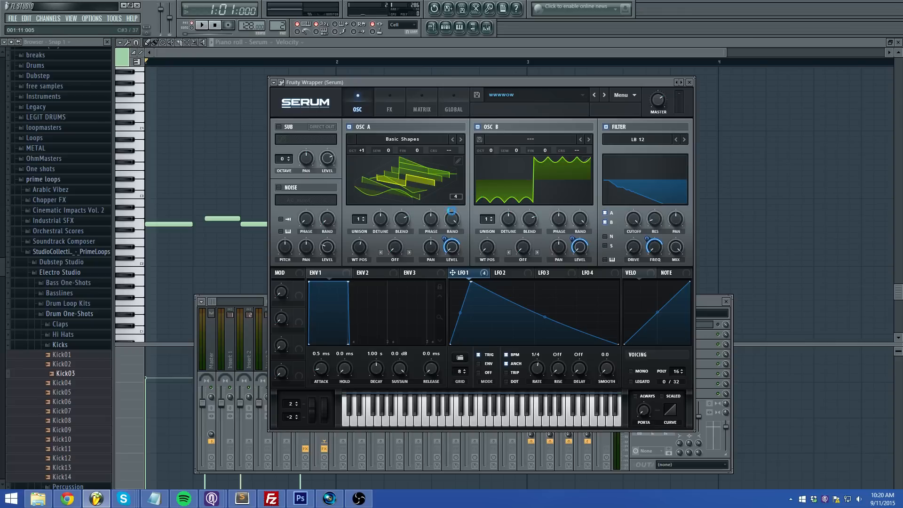
mouse_move(359, 245)
mouse_down()
mouse_move(352, 279)
mouse_move(358, 252)
mouse_up()
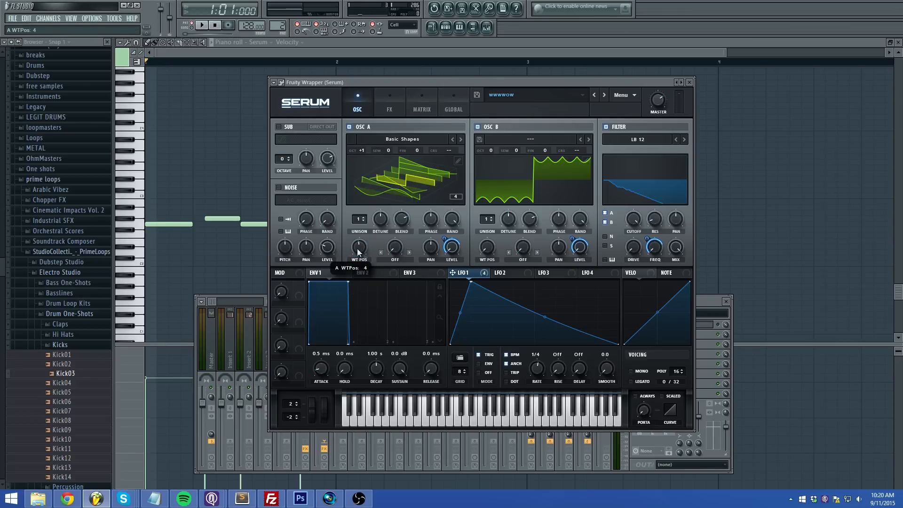
Move the Serum window aside, and switch oscillator A off and back on
drag(506, 81, 440, 80)
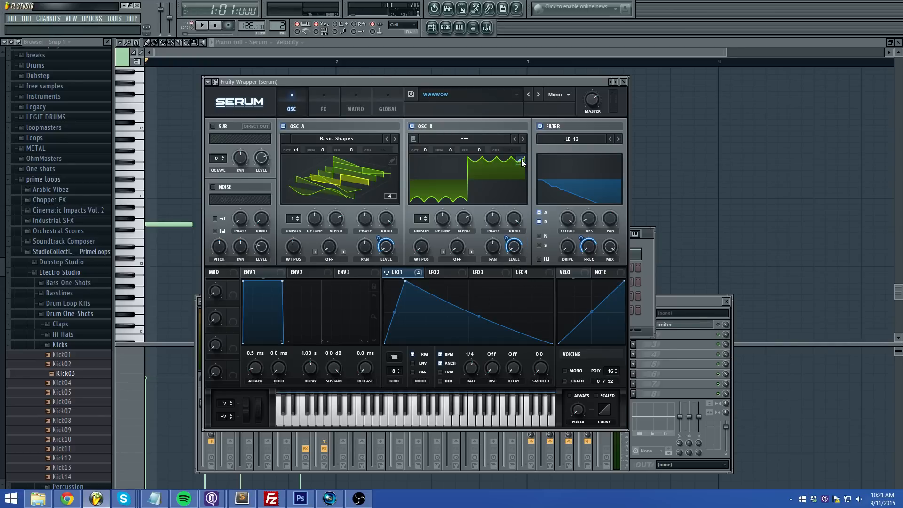
click(292, 127)
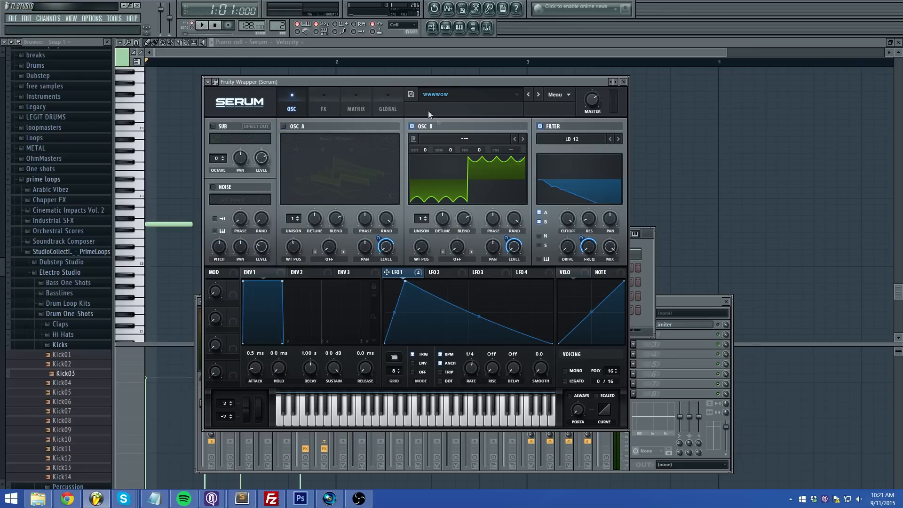
click(283, 126)
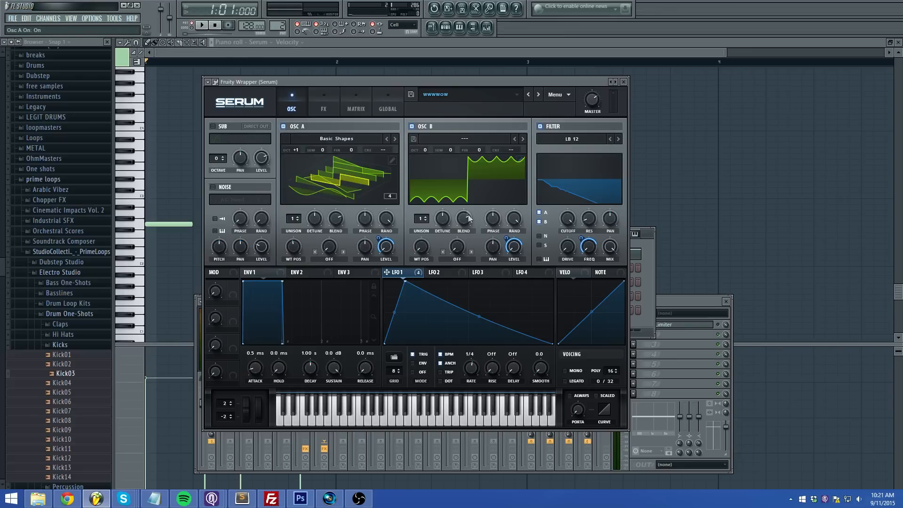
Draw oscillator B's waveform in the wavetable editor as a square with curved arches along its low and high halves, and close the editor
click(520, 161)
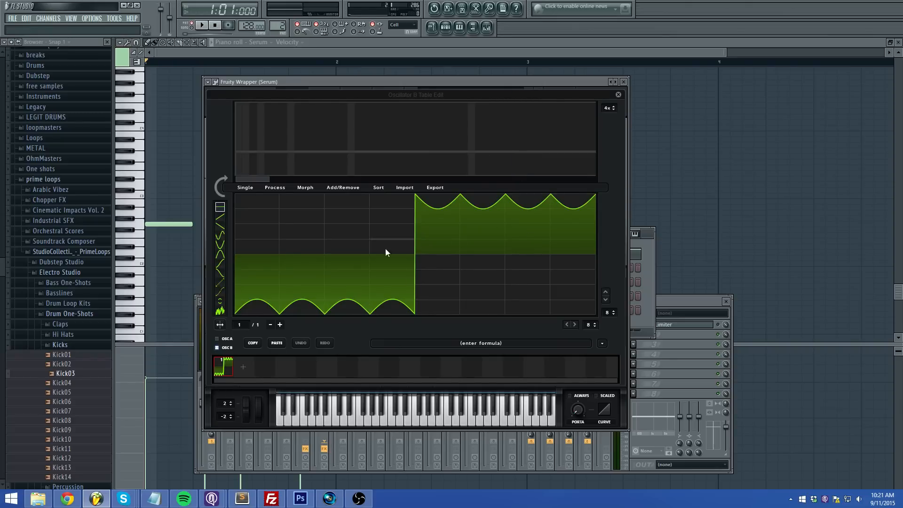
click(221, 256)
drag(256, 311, 390, 316)
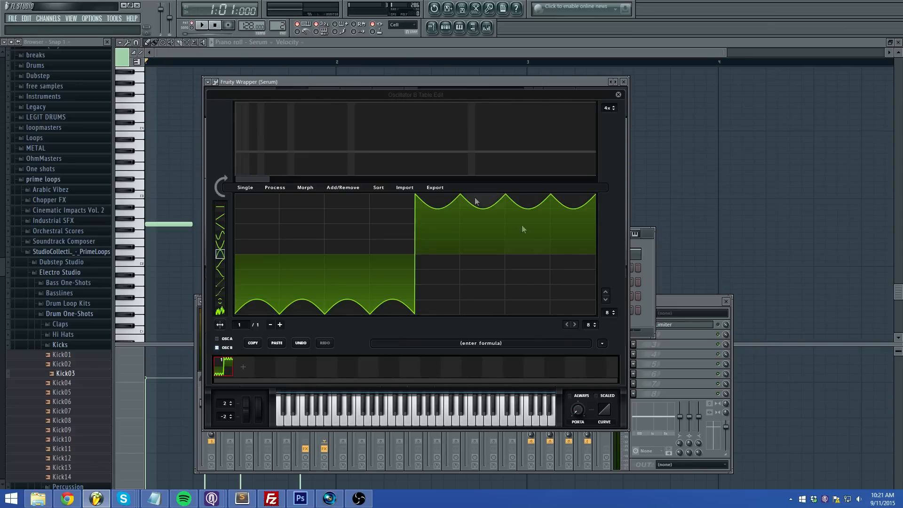
click(221, 245)
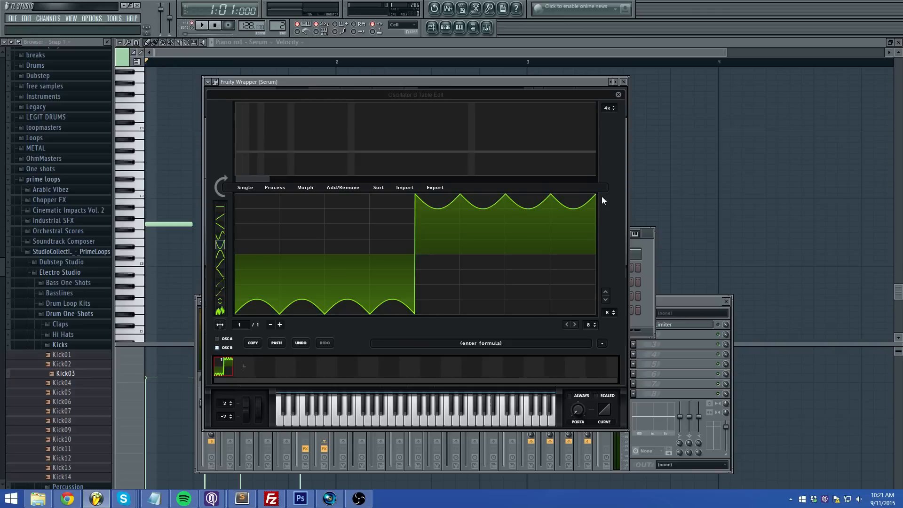
click(223, 256)
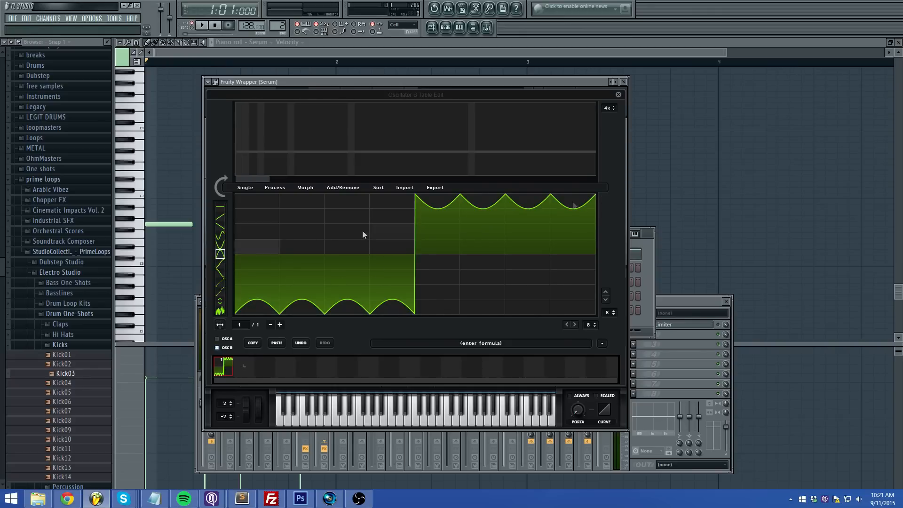
click(618, 94)
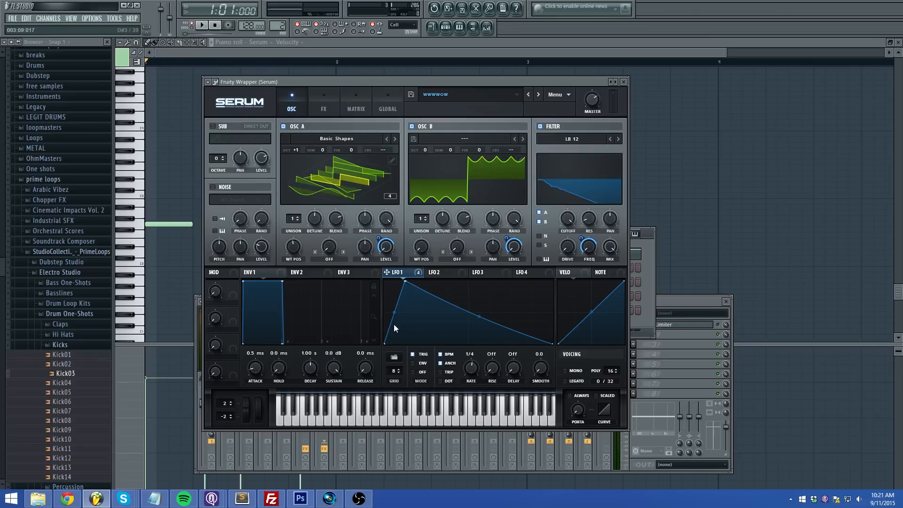
View oscillator A's wavetable as a flat 2D waveform and return to the 3D display
click(385, 187)
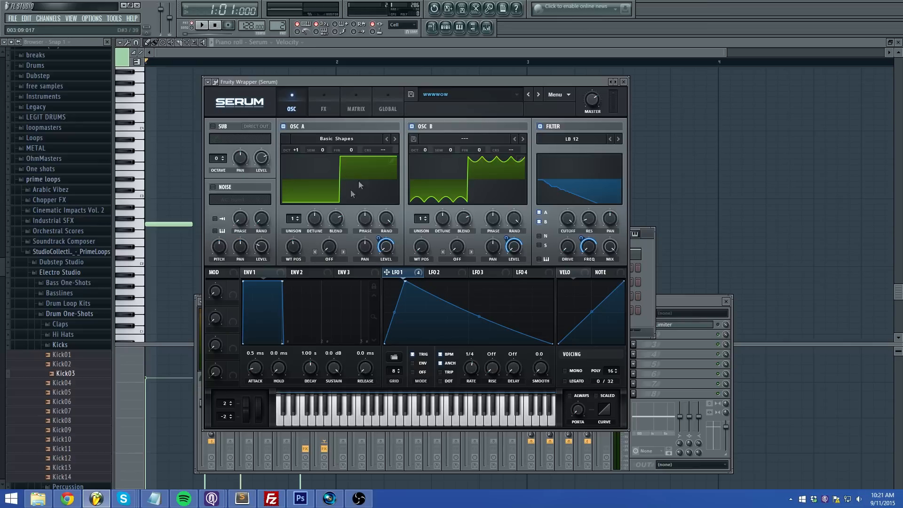
click(342, 178)
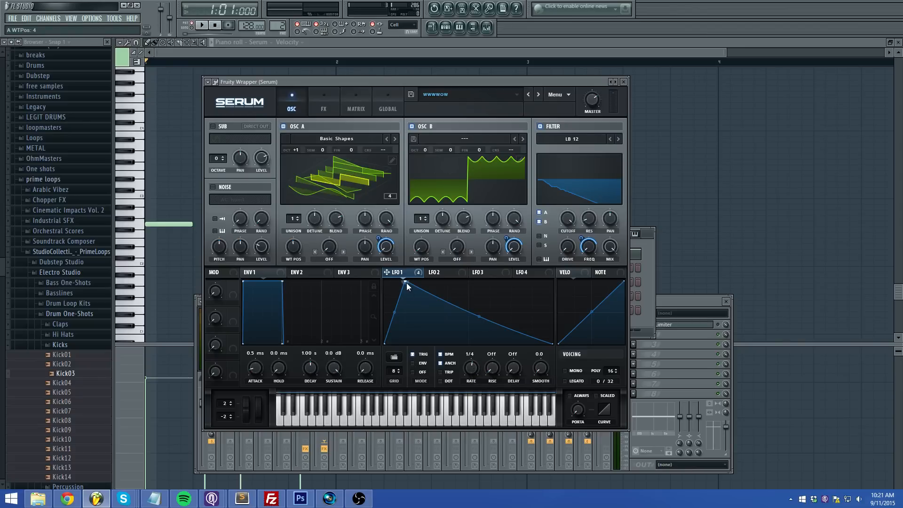
Shape LFO 1 with a full-height peak near the start and a gently curved decay
mouse_move(403, 284)
mouse_down()
mouse_move(465, 281)
mouse_move(403, 281)
mouse_up()
drag(477, 316, 478, 316)
Set the filter type to LB 12 from the Multi category
click(581, 140)
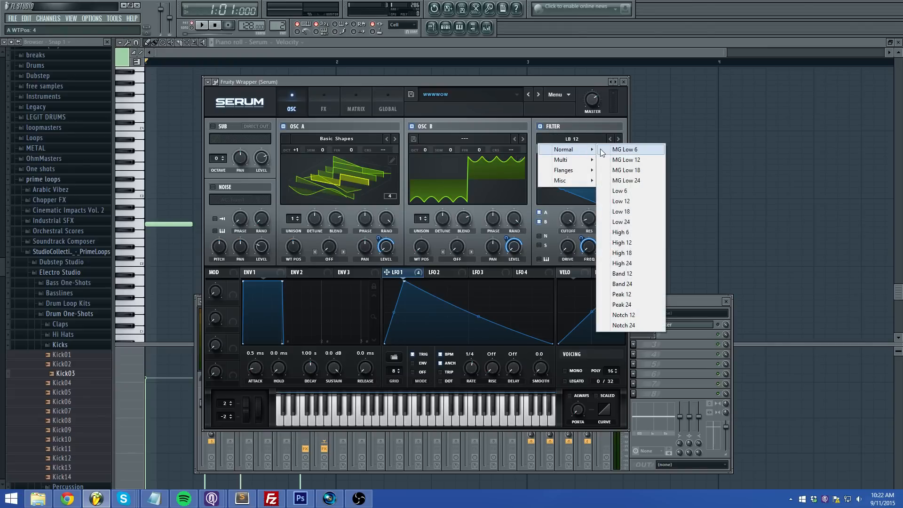
mouse_move(571, 159)
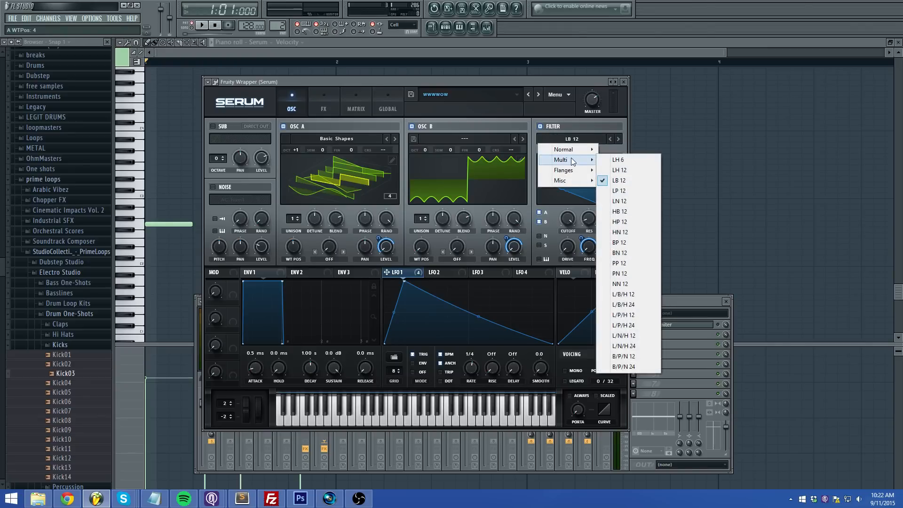
click(634, 181)
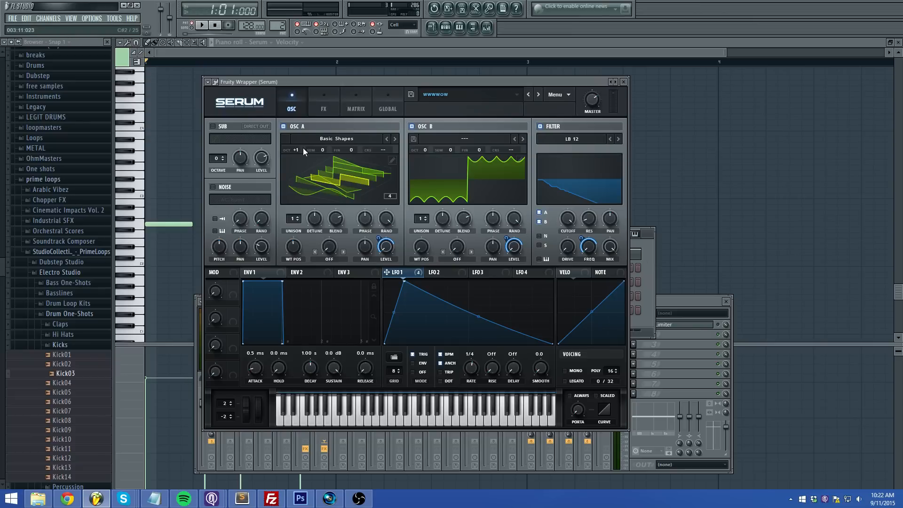
Set the distortion effect's type to Zero-Square
click(326, 109)
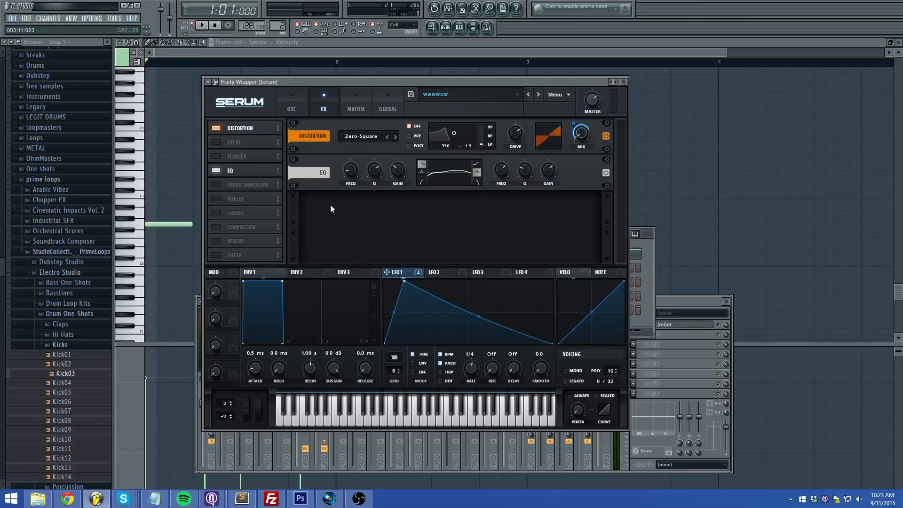
click(356, 137)
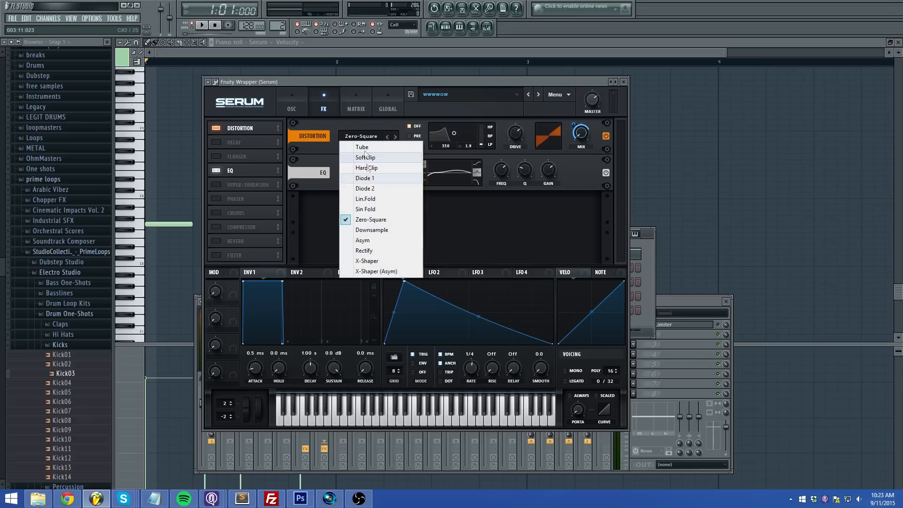
click(369, 220)
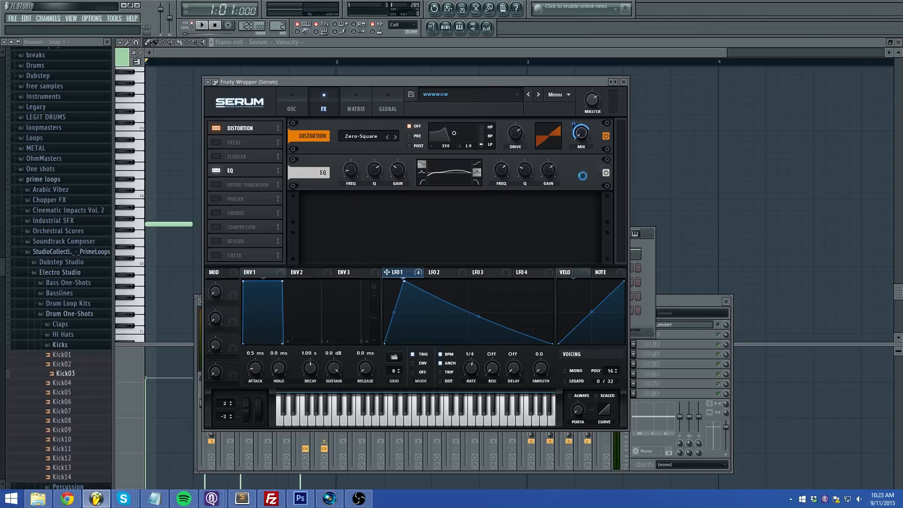
Play the pattern to hear the effects, and review the effects and oscillator settings
click(203, 27)
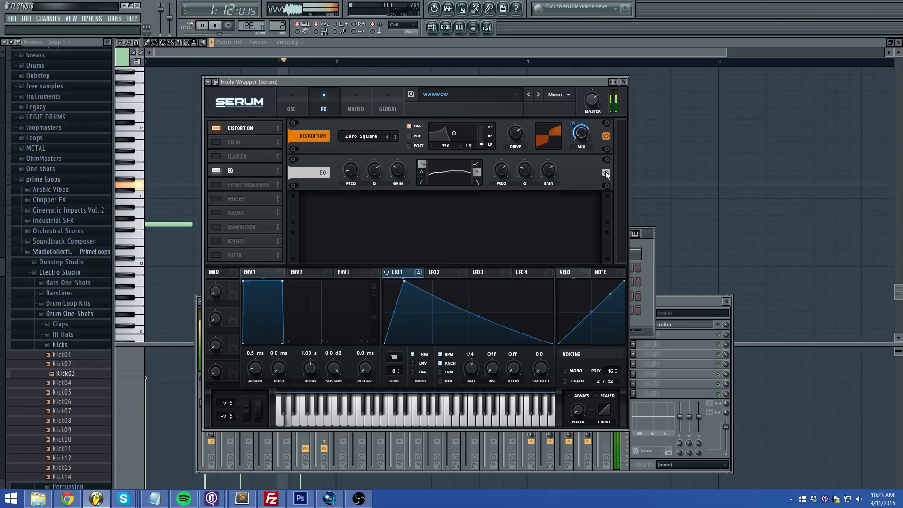
click(218, 27)
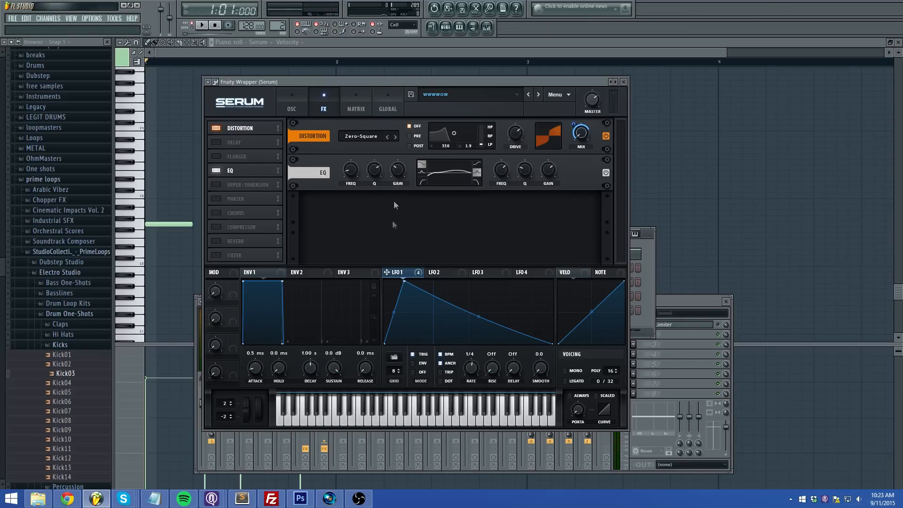
click(291, 107)
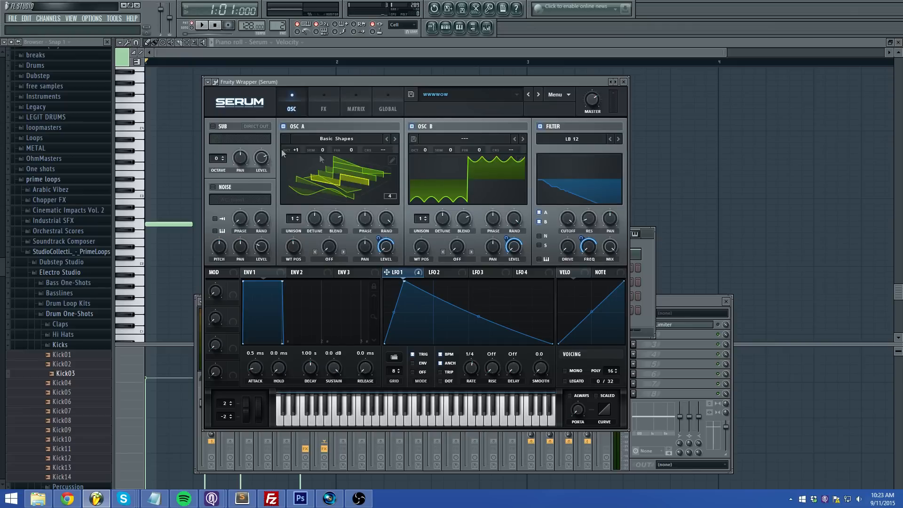
click(335, 107)
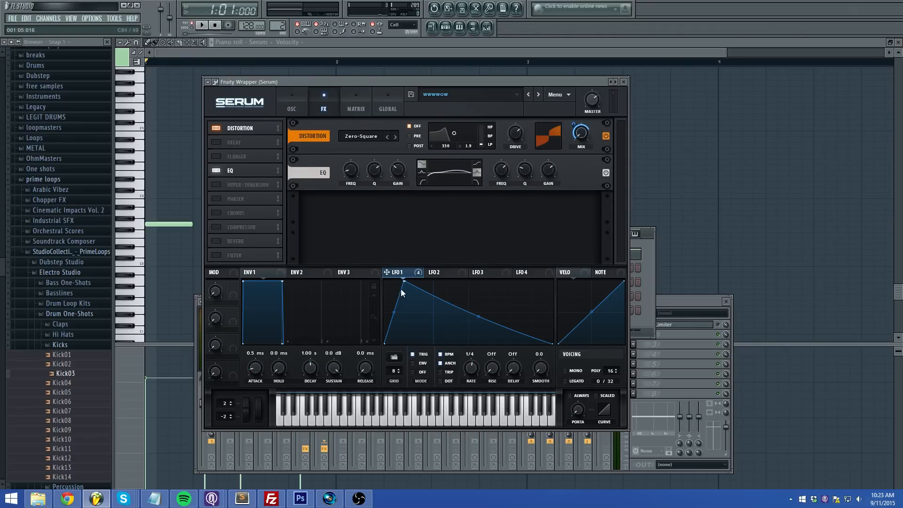
click(297, 100)
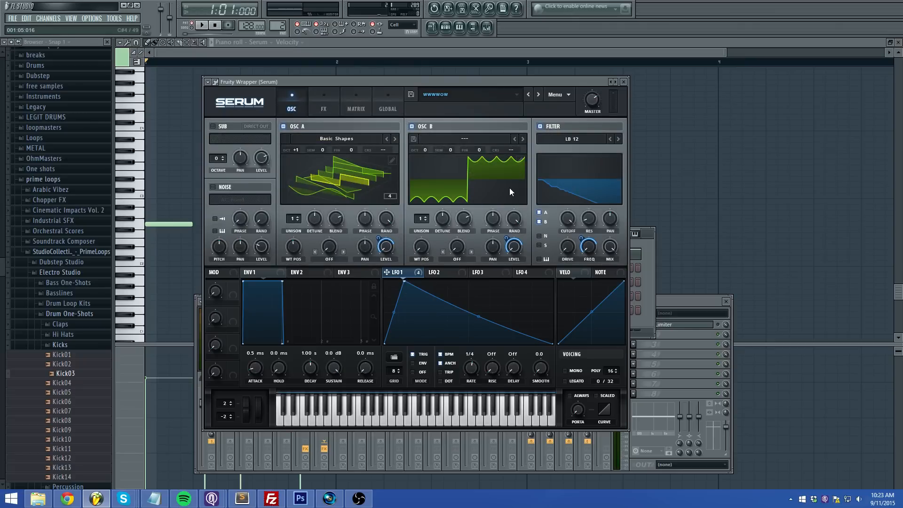